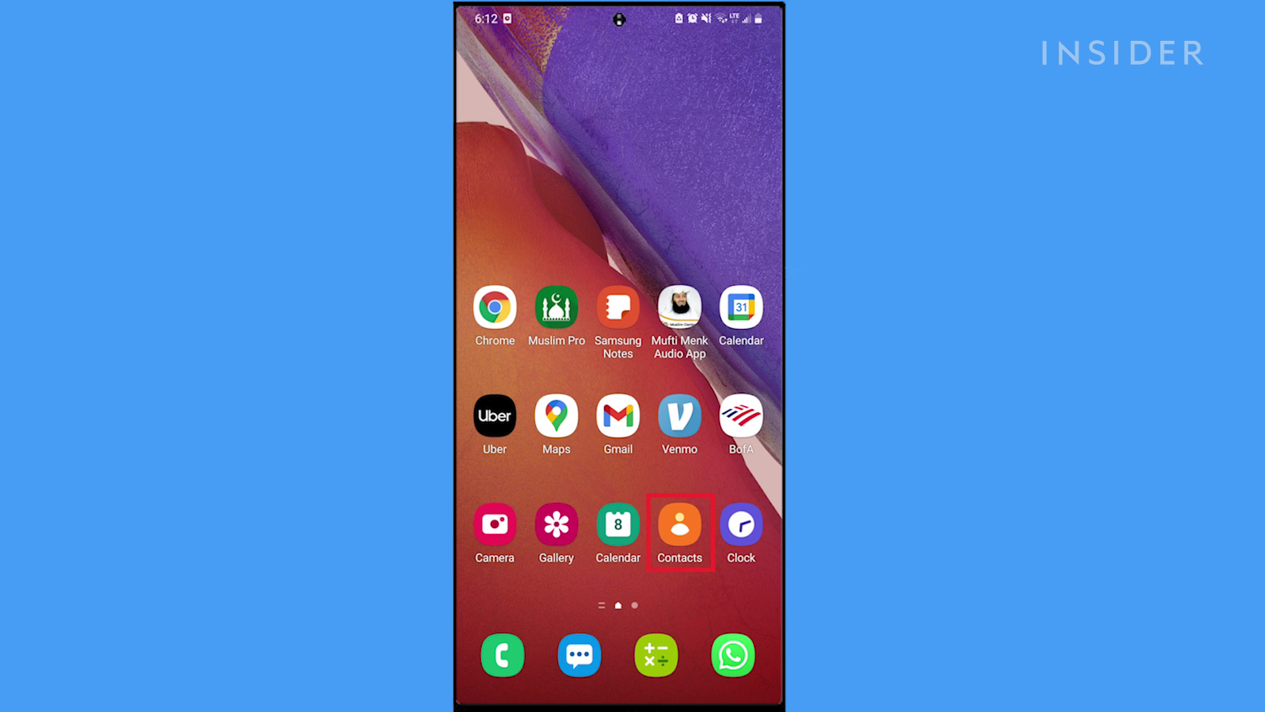
Step: Block the contact JoJo from the Contacts app using Block contact
{"action": "left_click", "coordinate": [680, 525]}
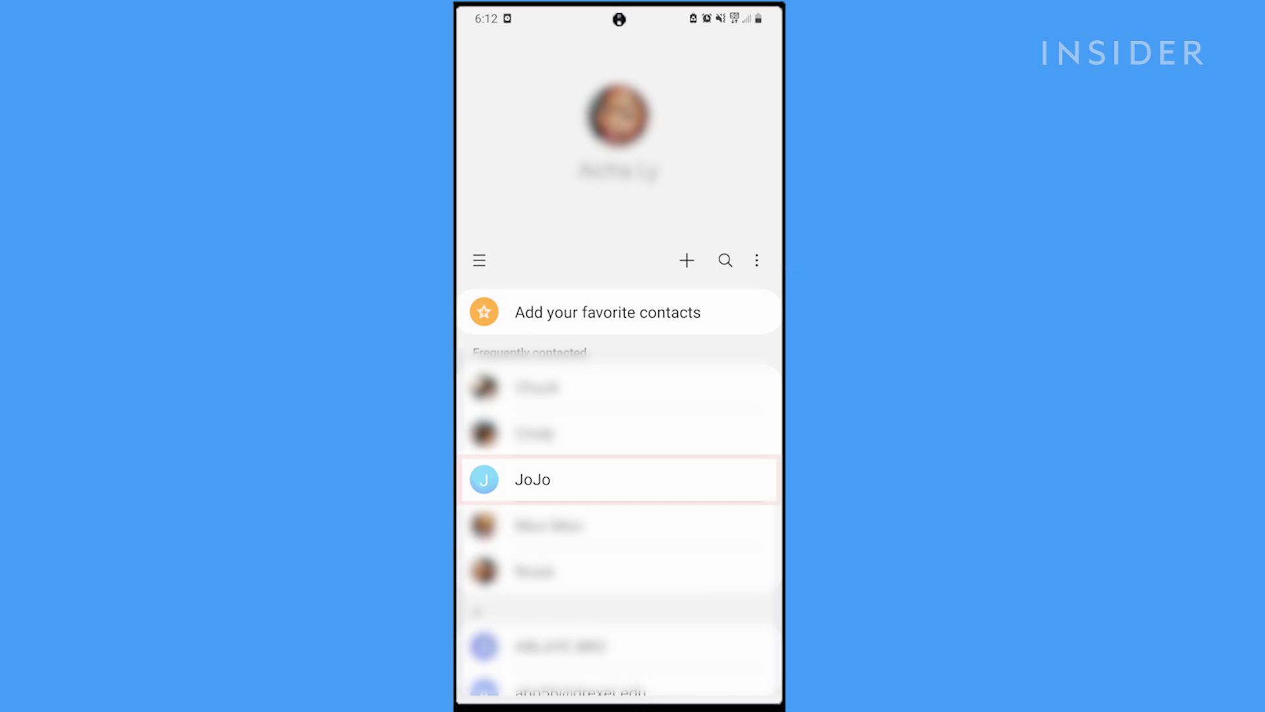
{"action": "left_click", "coordinate": [593, 480]}
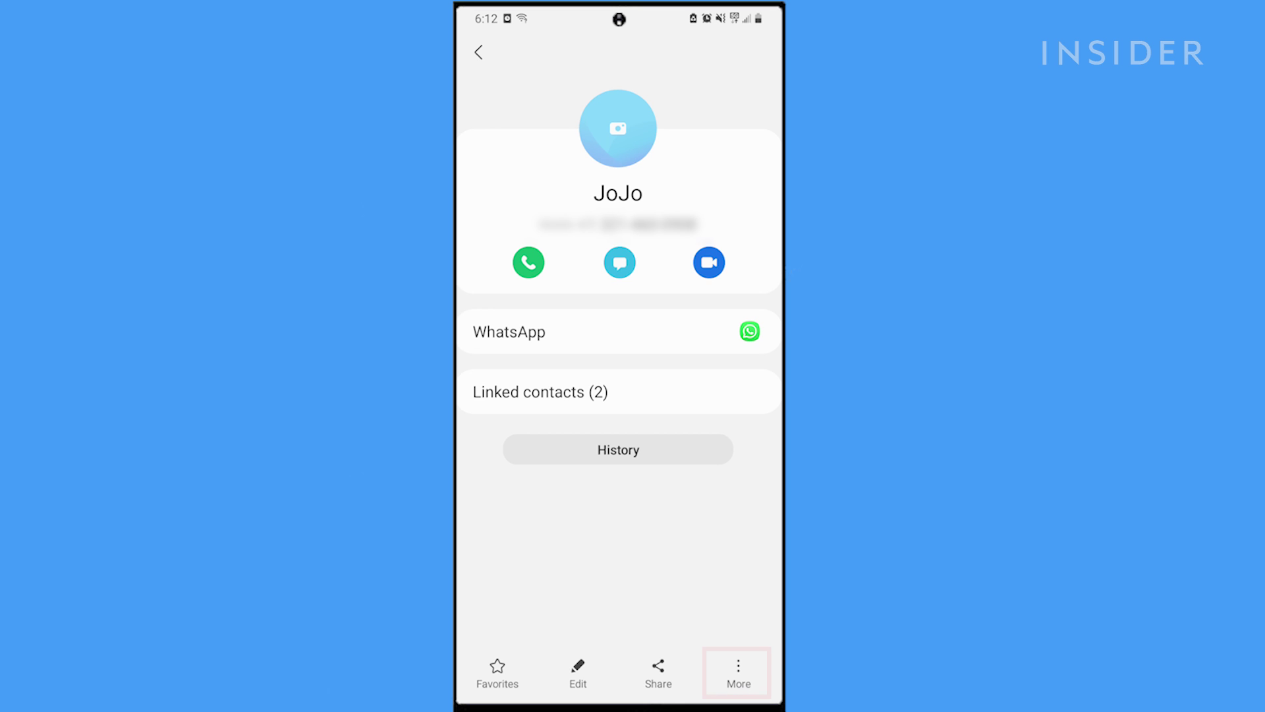
{"action": "left_click", "coordinate": [739, 673]}
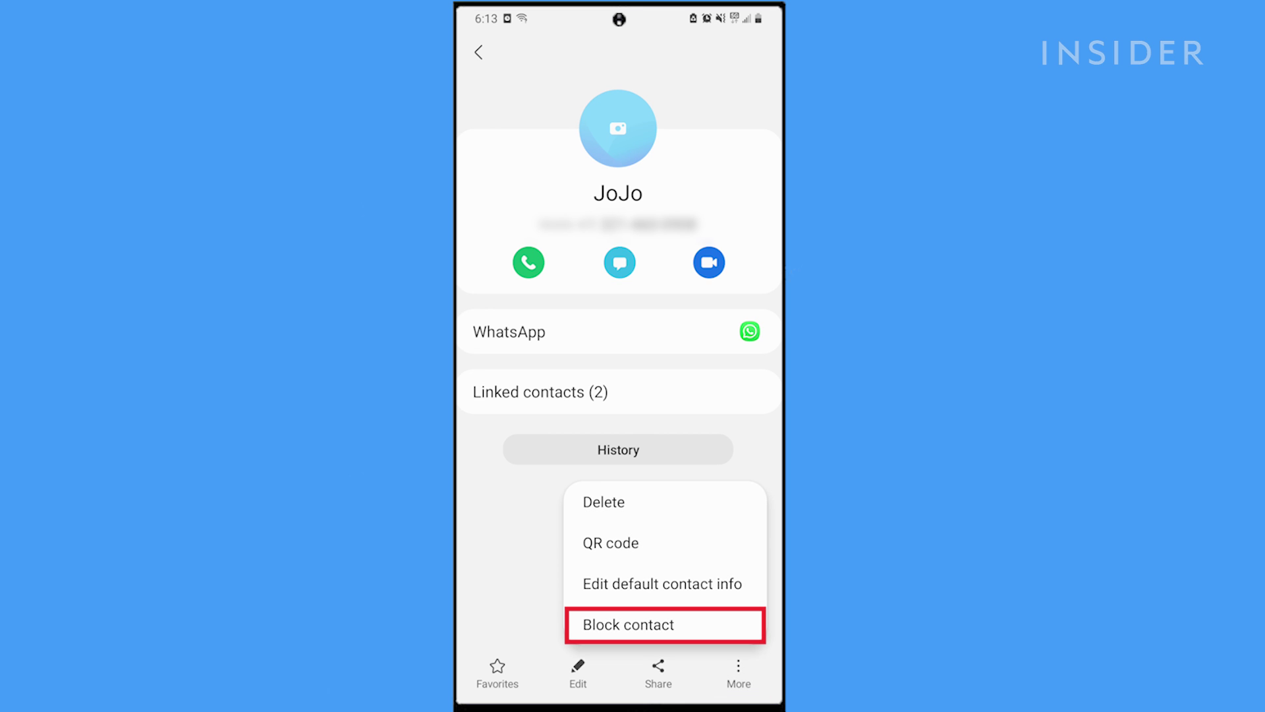
{"action": "left_click", "coordinate": [629, 626]}
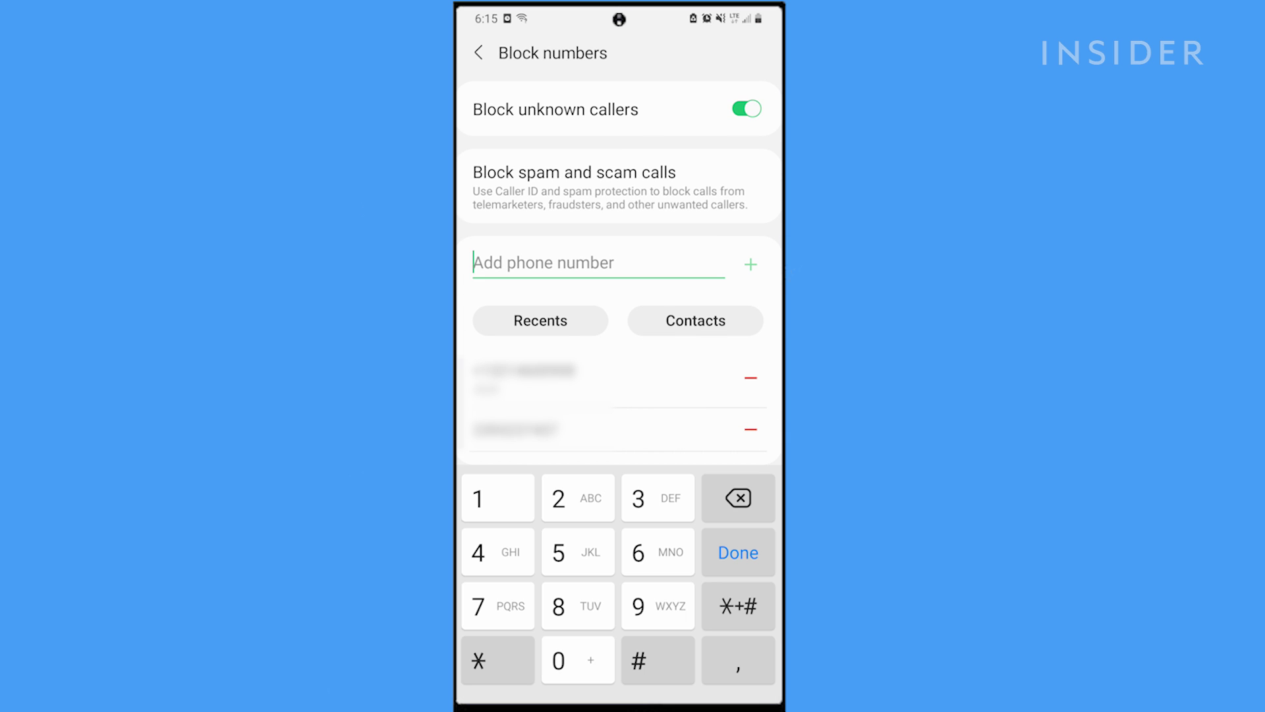
{"action": "type", "text": "123"}
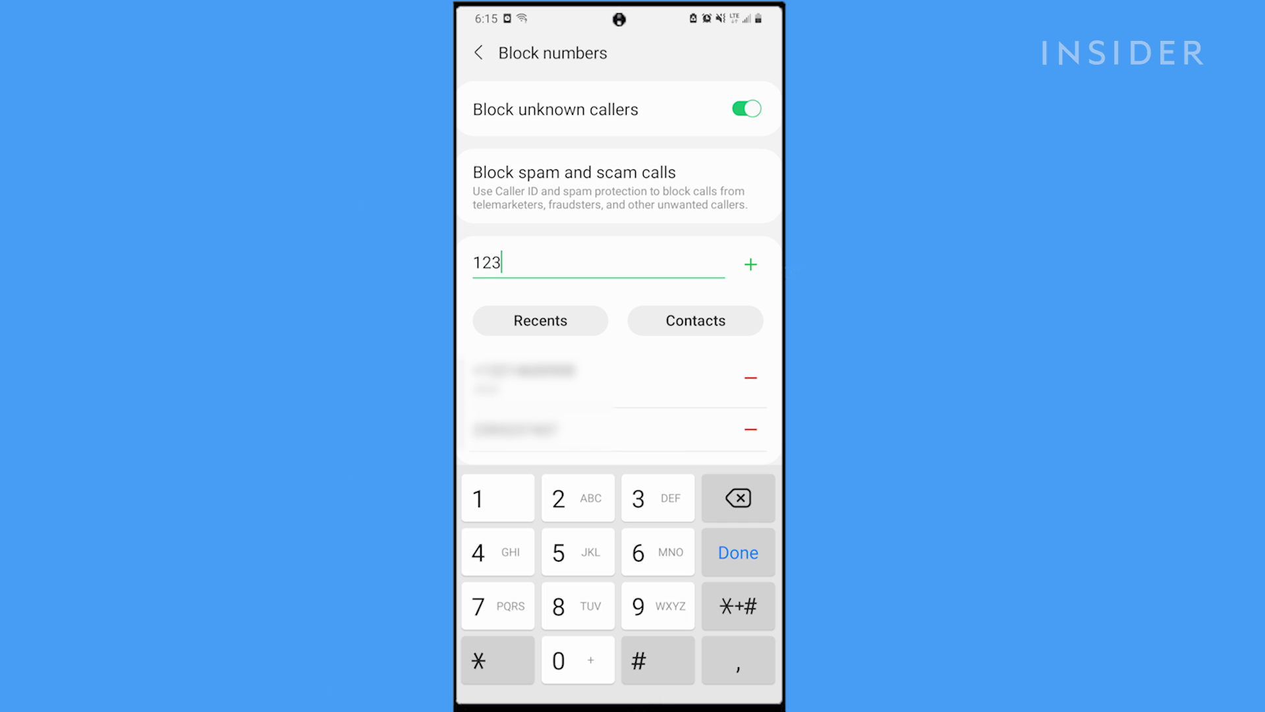
{"action": "type", "text": "45678"}
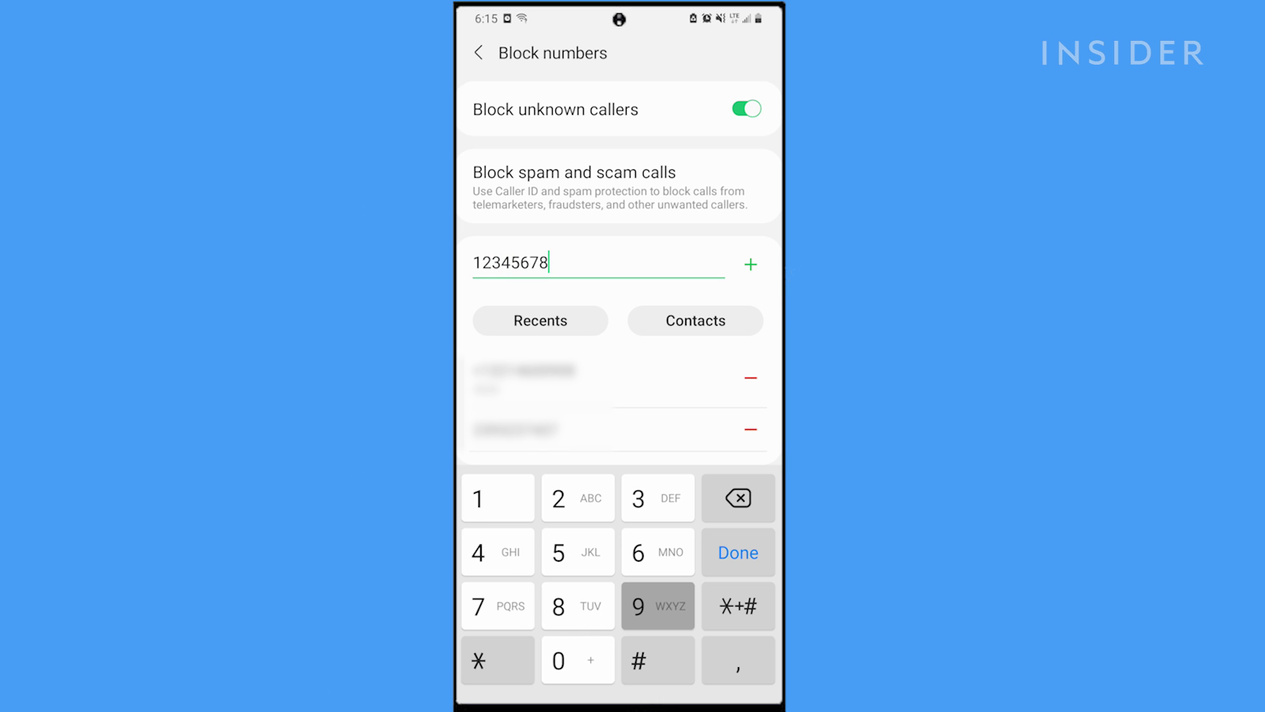
{"action": "type", "text": "90"}
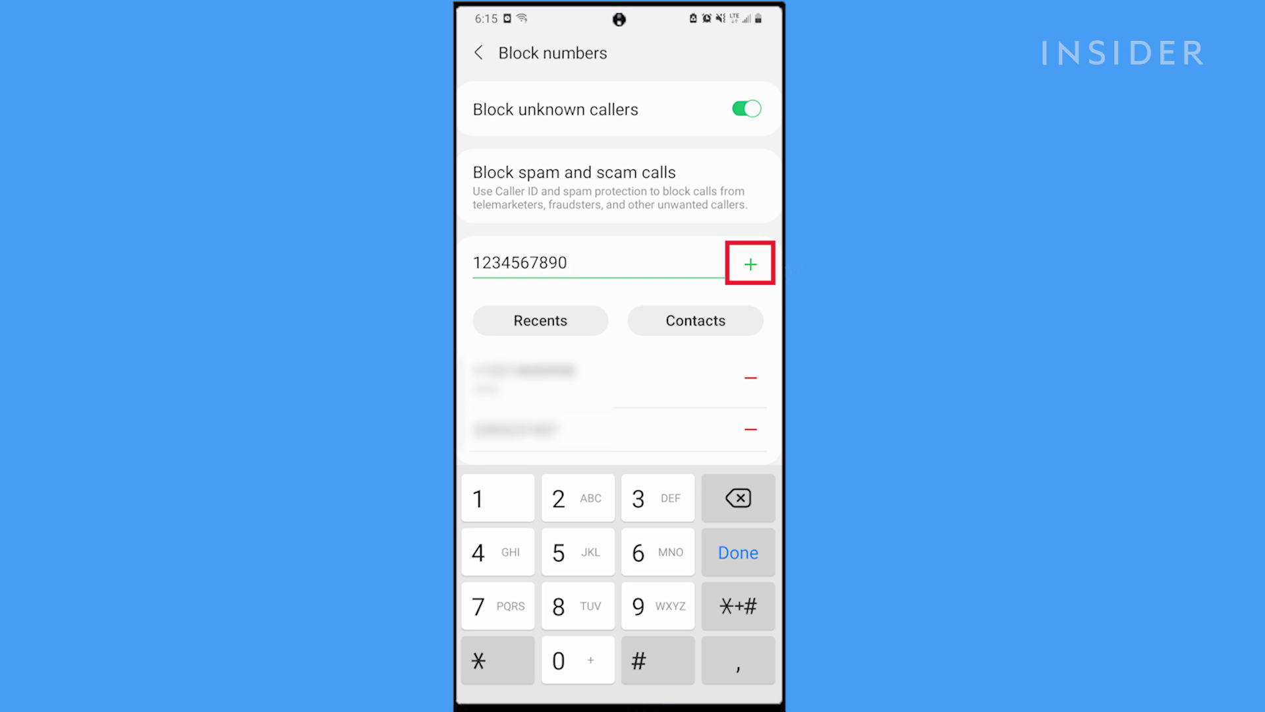
{"action": "left_click", "coordinate": [751, 264]}
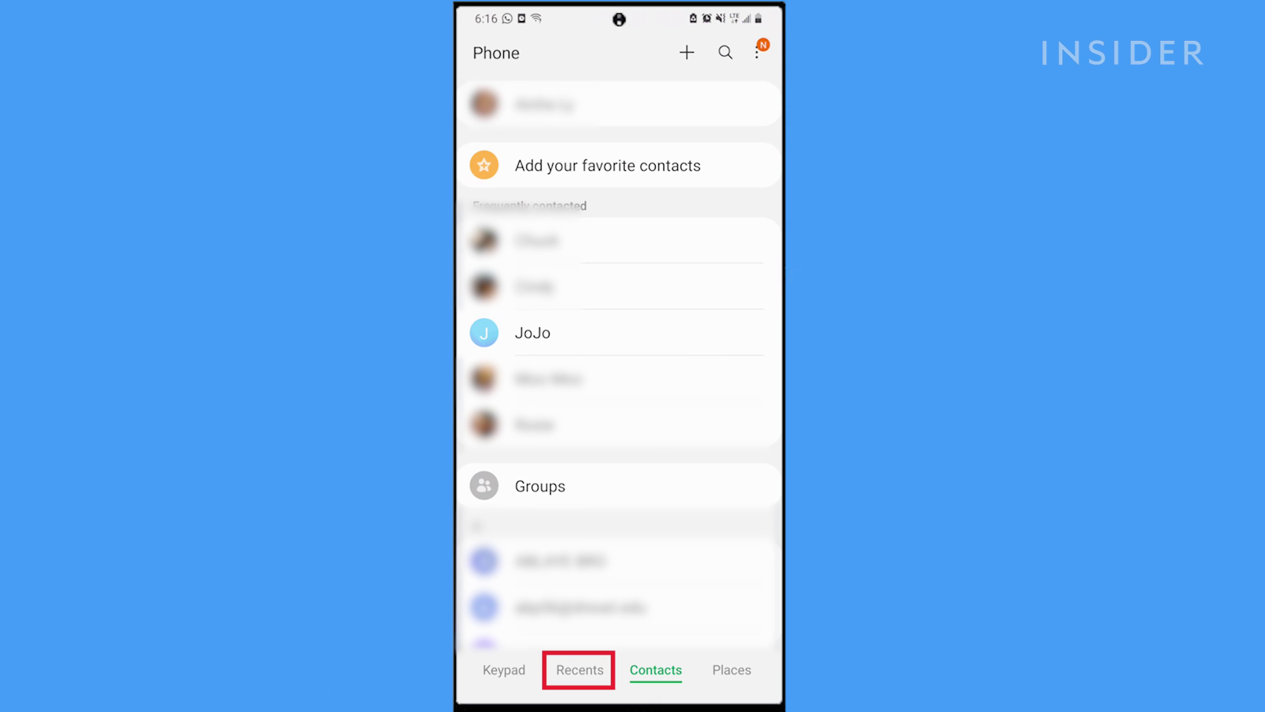
Step: Open Lyosha's missed call in Recents and show the Block contact option
{"action": "left_click", "coordinate": [580, 669]}
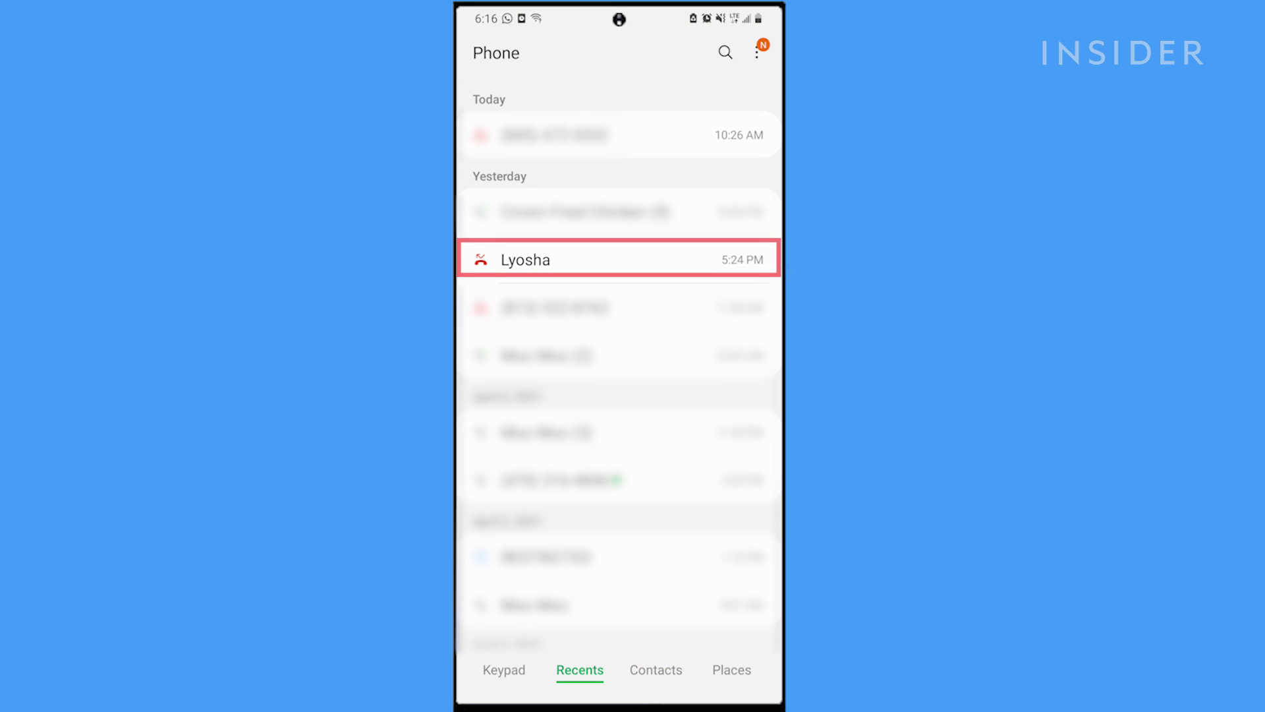
{"action": "left_click", "coordinate": [525, 259]}
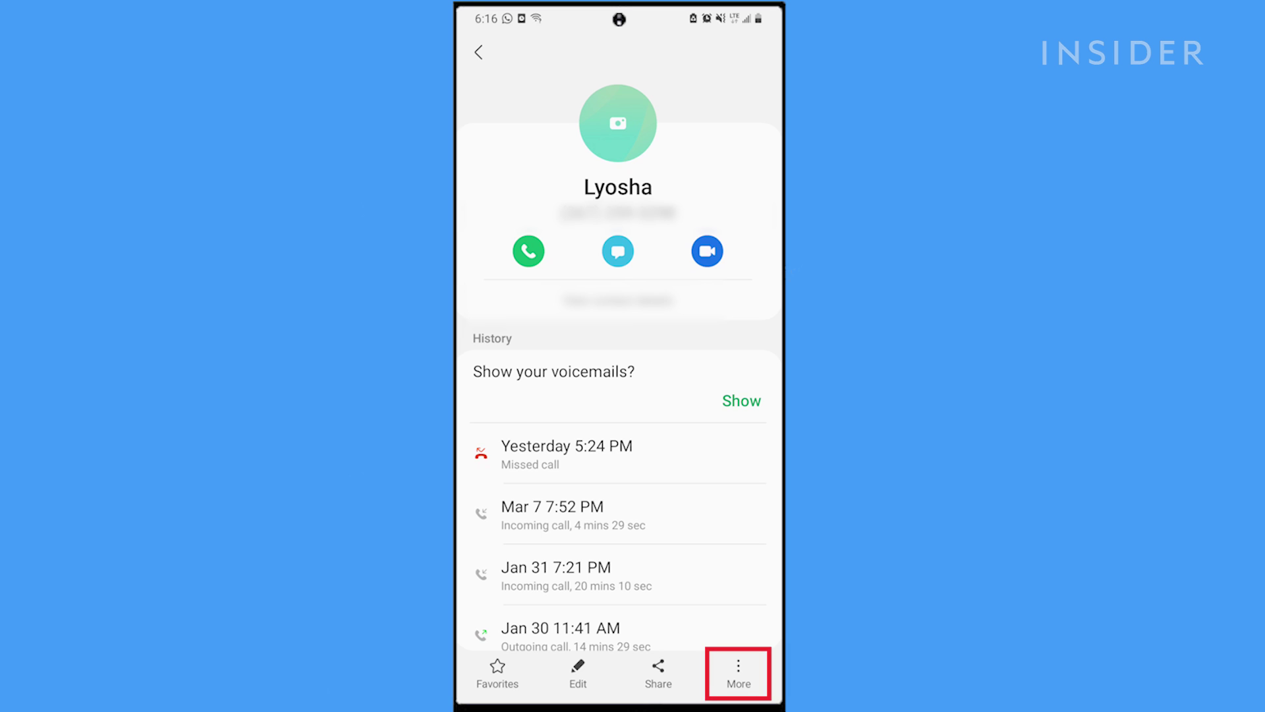
{"action": "left_click", "coordinate": [739, 674]}
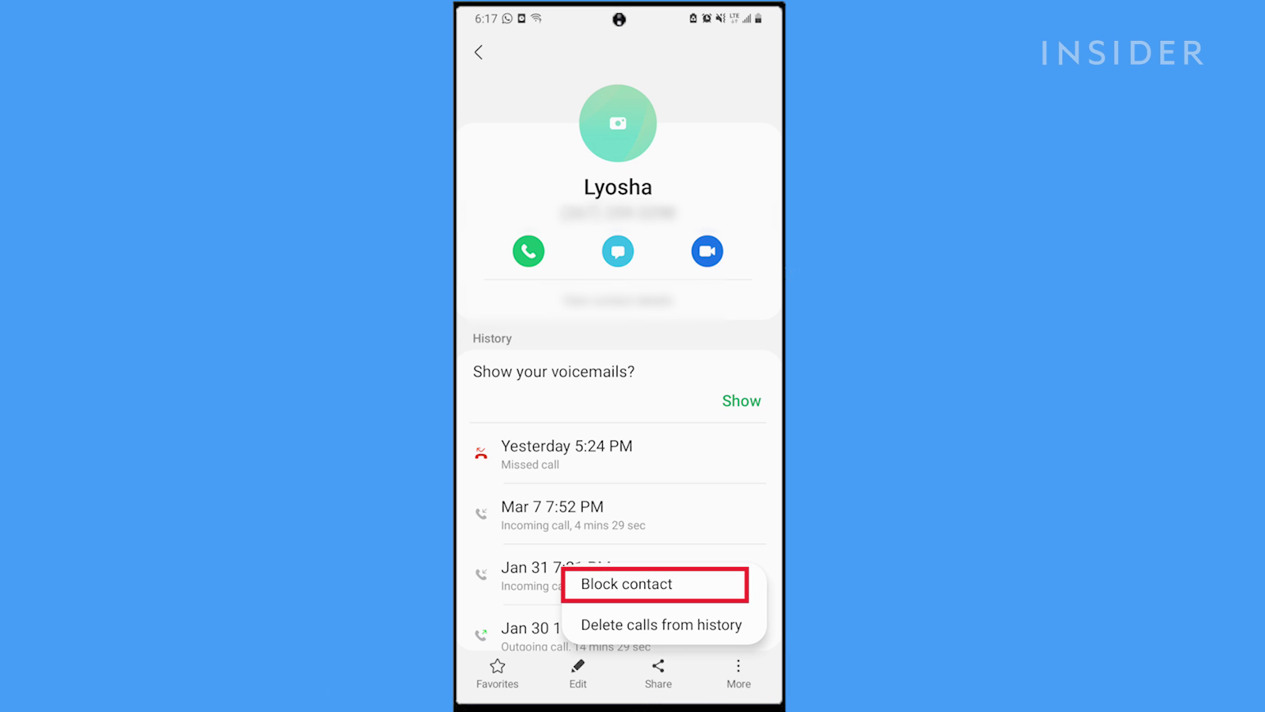